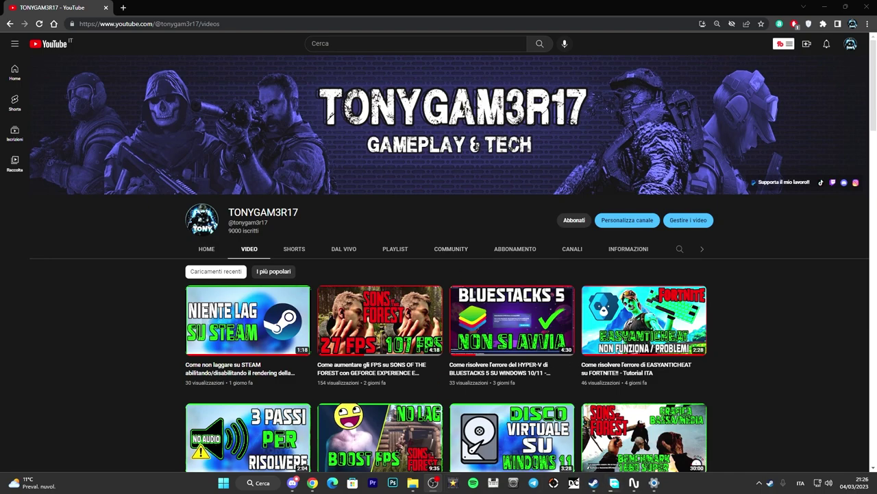
Minimize Discord and Chrome, then bring up File Explorer on the Adobe Premiere Pro 2023 folder.
left_click(293, 482)
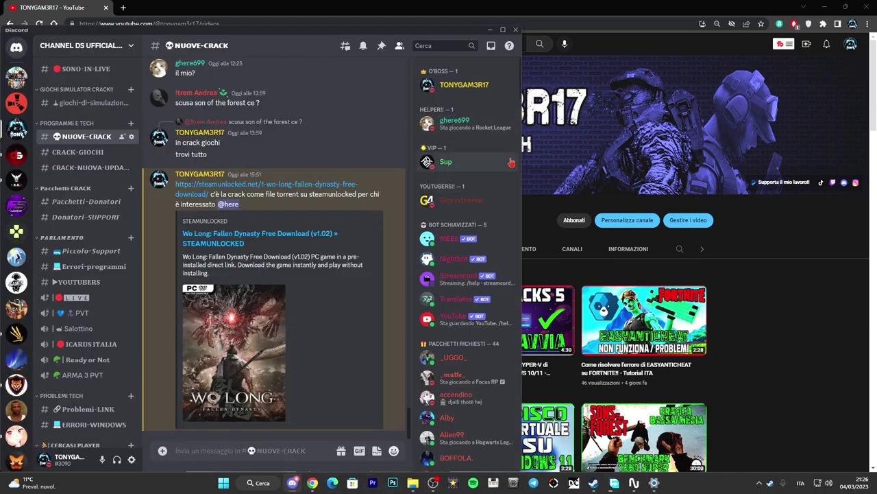
left_click(489, 33)
left_click(312, 483)
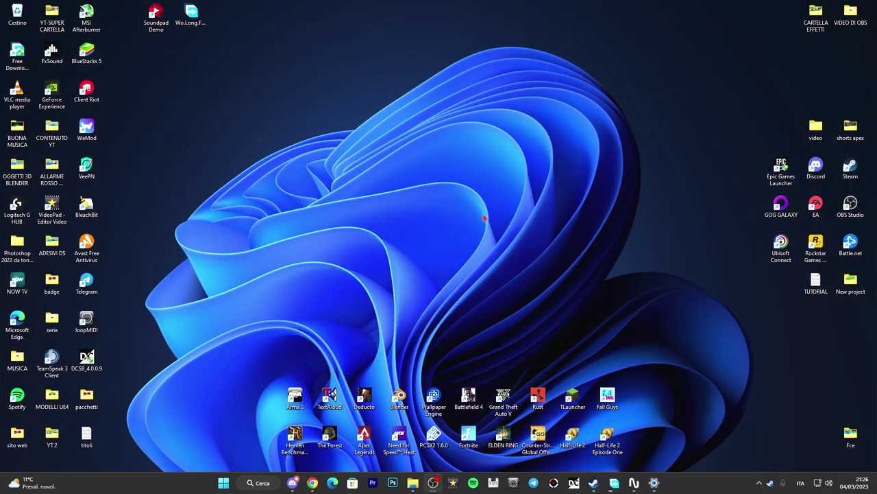
left_click(261, 483)
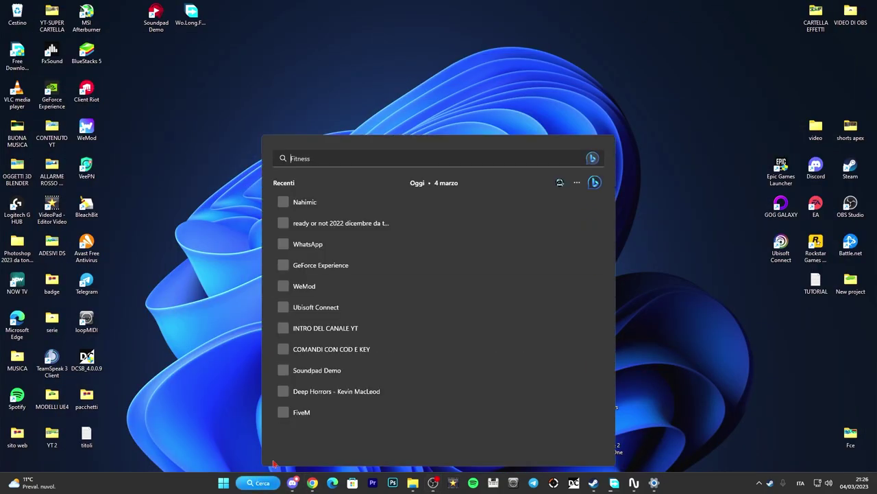
left_click(412, 483)
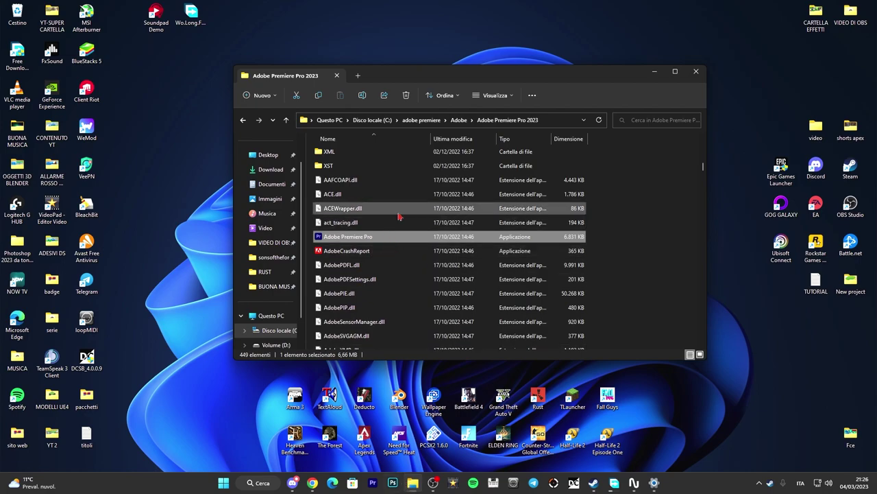
scroll(405, 266, "up", 10)
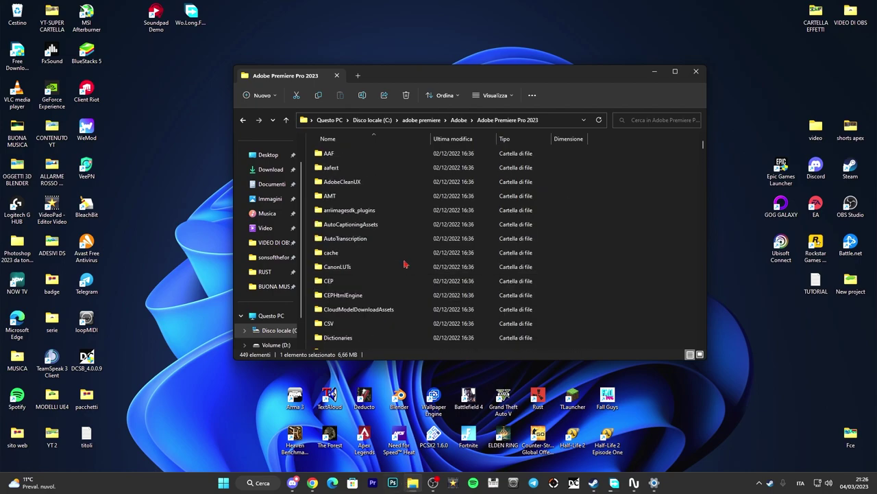
left_click(243, 122)
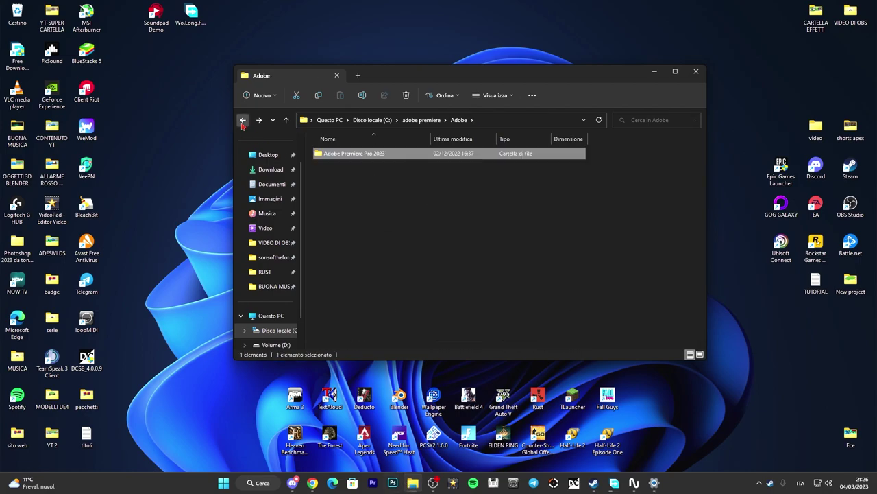
left_click(242, 121)
left_click(243, 121)
left_click(243, 120)
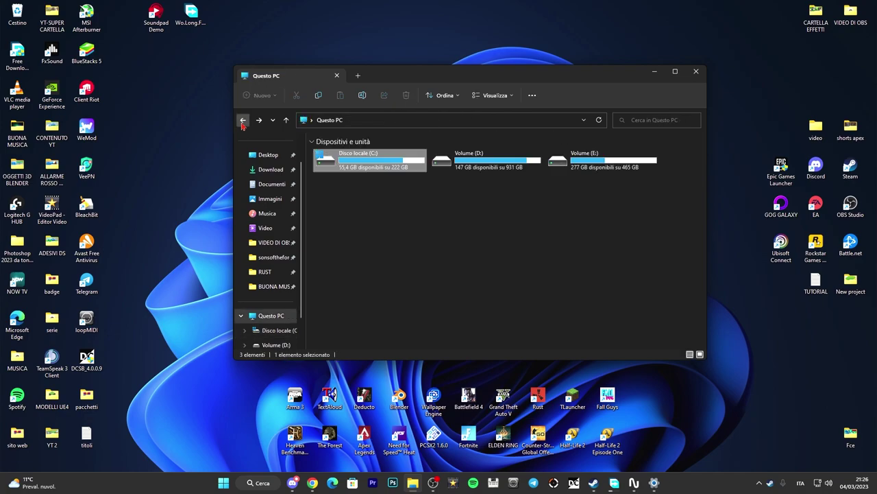
double_click(379, 169)
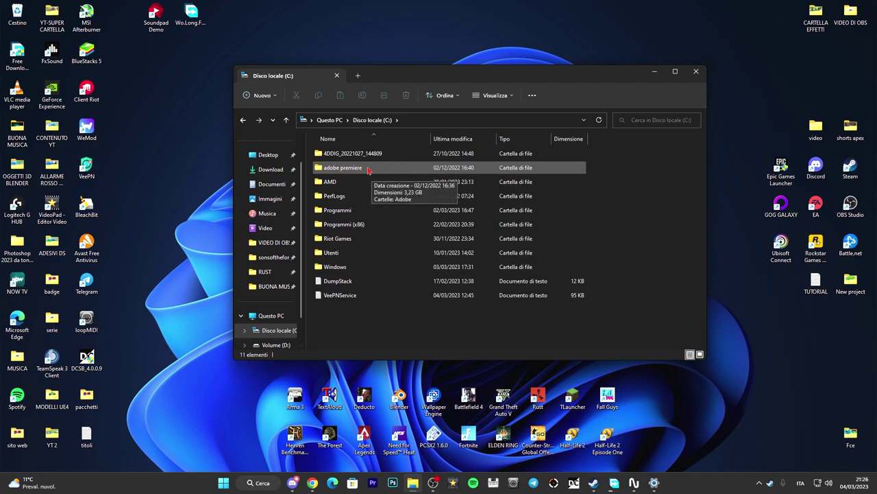
double_click(373, 170)
double_click(367, 156)
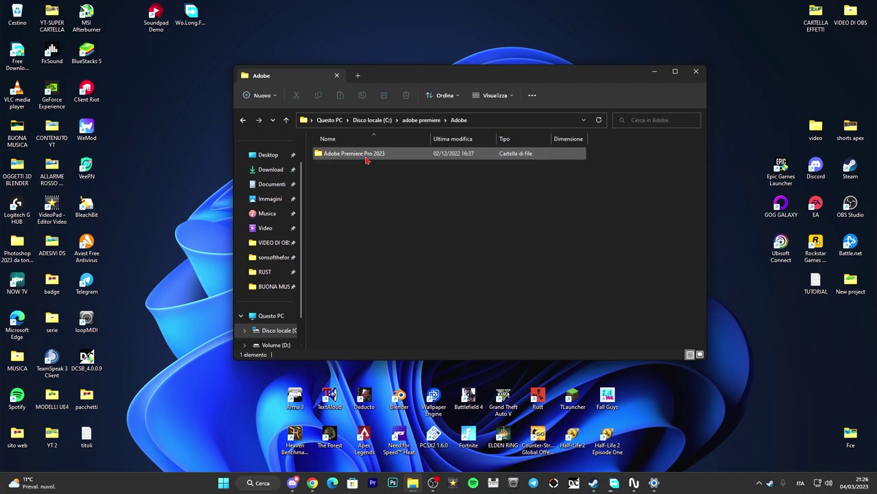
left_click(376, 159)
double_click(375, 161)
scroll(393, 221, "down", 5)
scroll(393, 222, "down", 5)
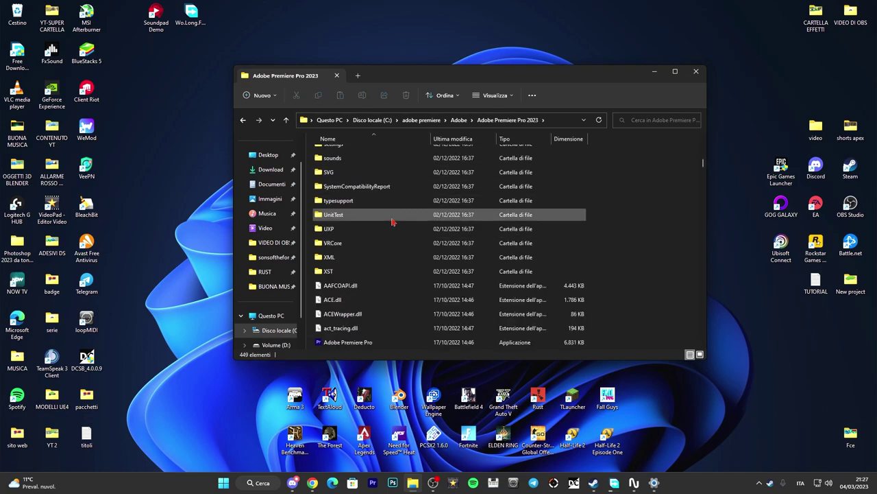
scroll(393, 221, "down", 5)
scroll(393, 221, "up", 2)
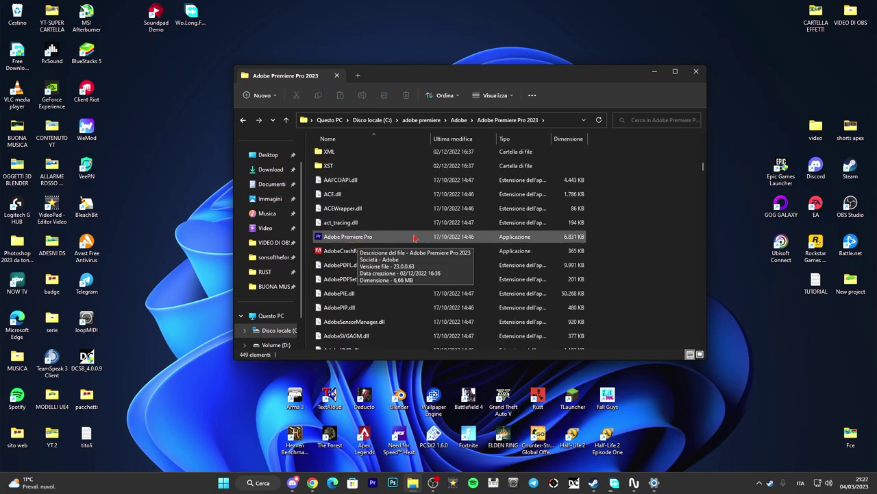
left_click(372, 237)
Set Premiere Pro's properties to Windows 8 compatibility, run as administrator, with application DPI scaling override.
right_click(373, 237)
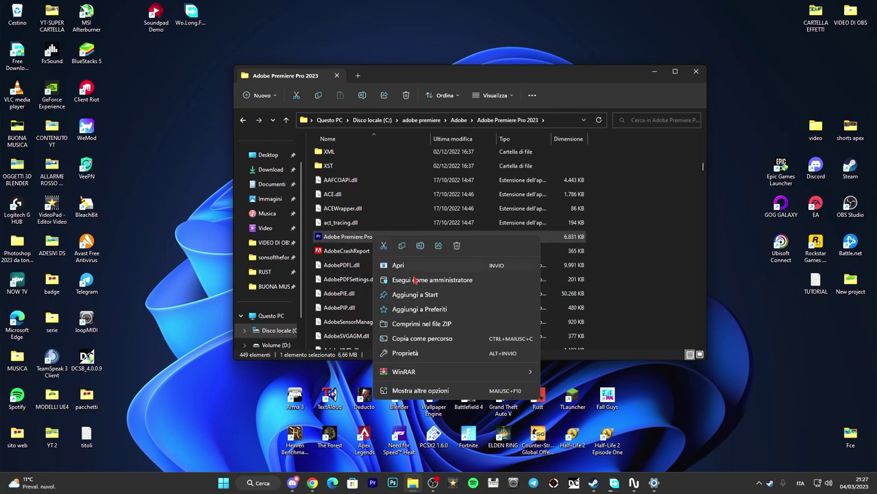
left_click(403, 392)
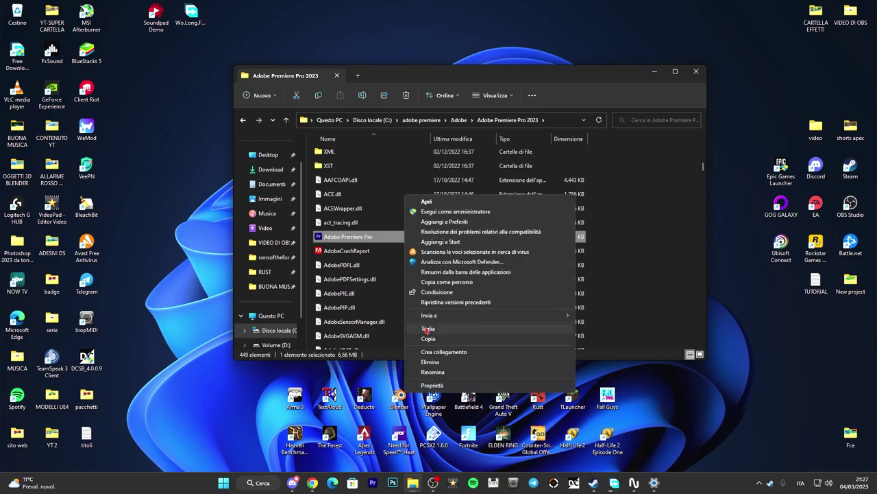
left_click(435, 386)
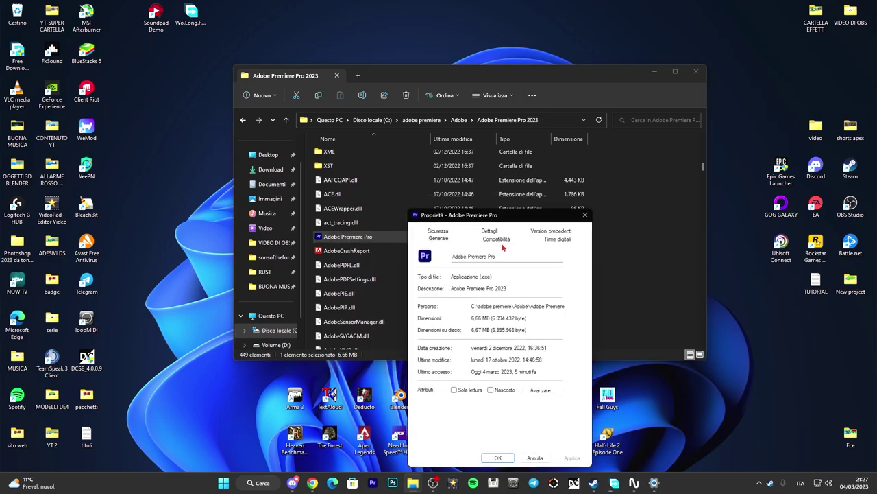
left_click(500, 238)
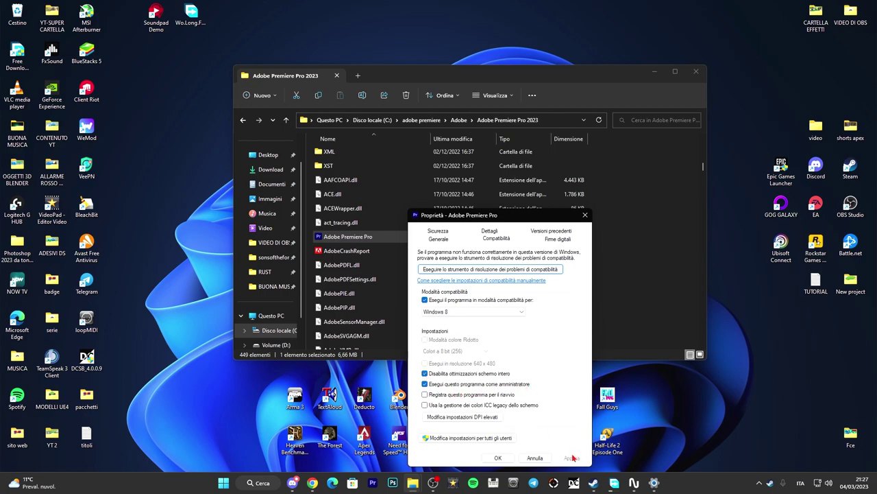
left_click(463, 417)
left_click(451, 387)
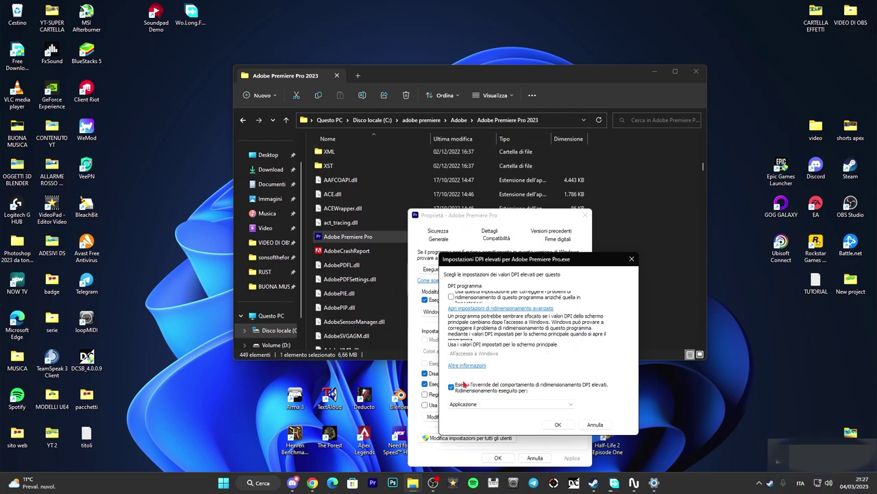
left_click(554, 427)
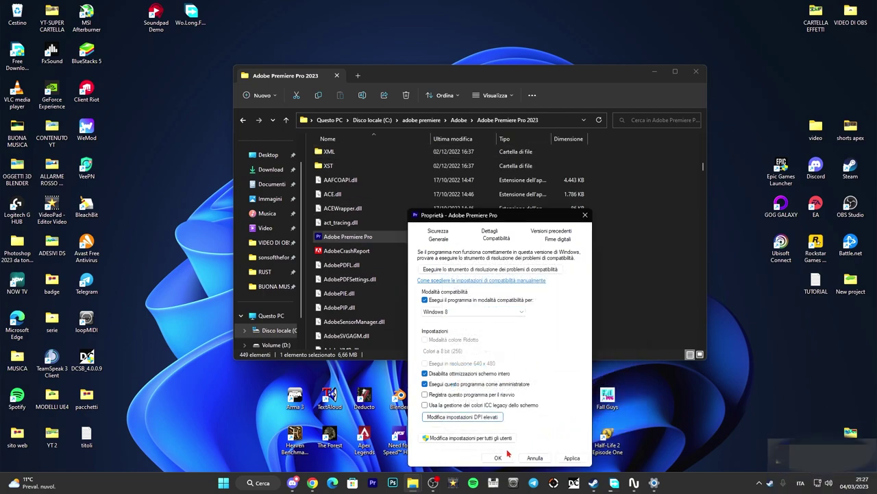
left_click(497, 457)
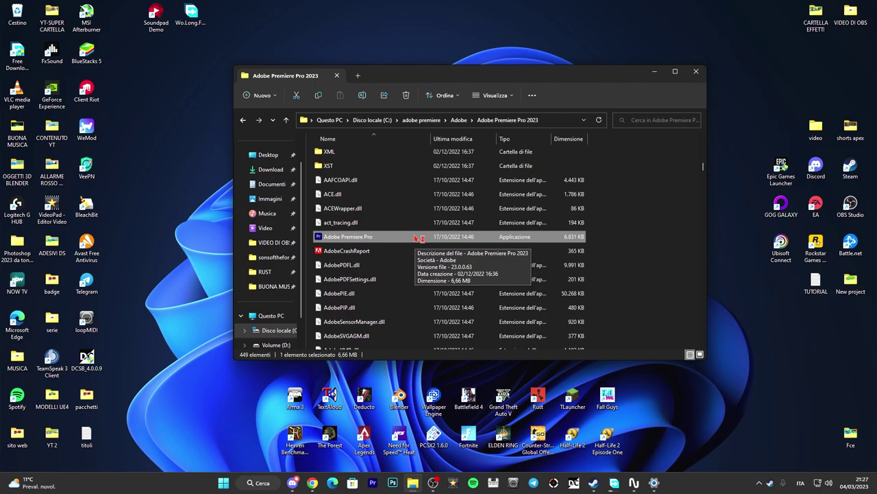
Launch Adobe Premiere Pro via Apri from its context menu and minimize File Explorer.
right_click(416, 238)
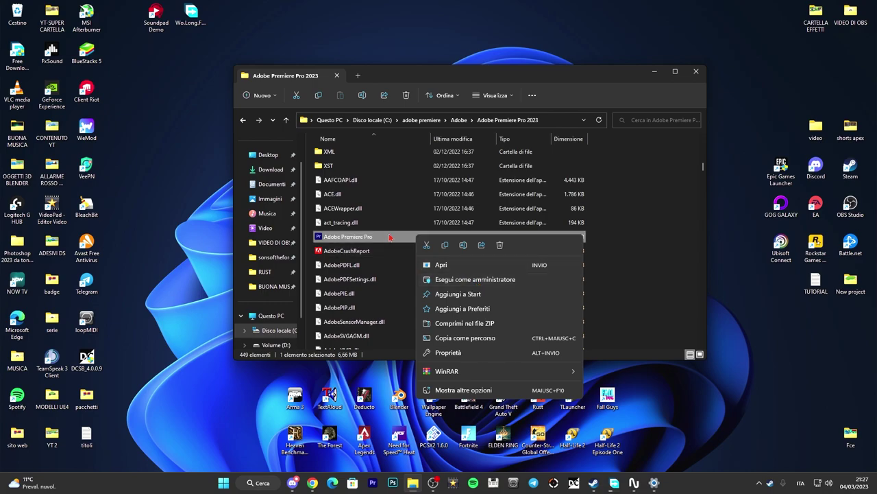
left_click(389, 237)
left_click(654, 71)
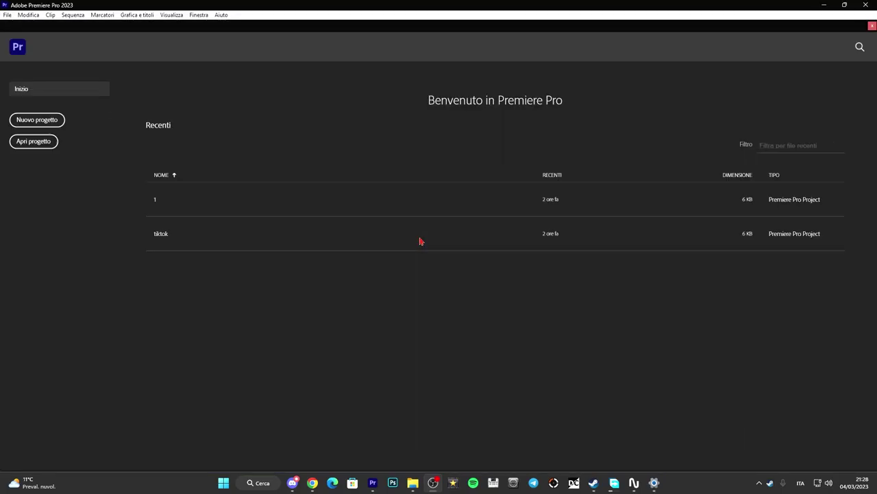
Open the recent project "1" from the Premiere welcome screen.
left_click(300, 203)
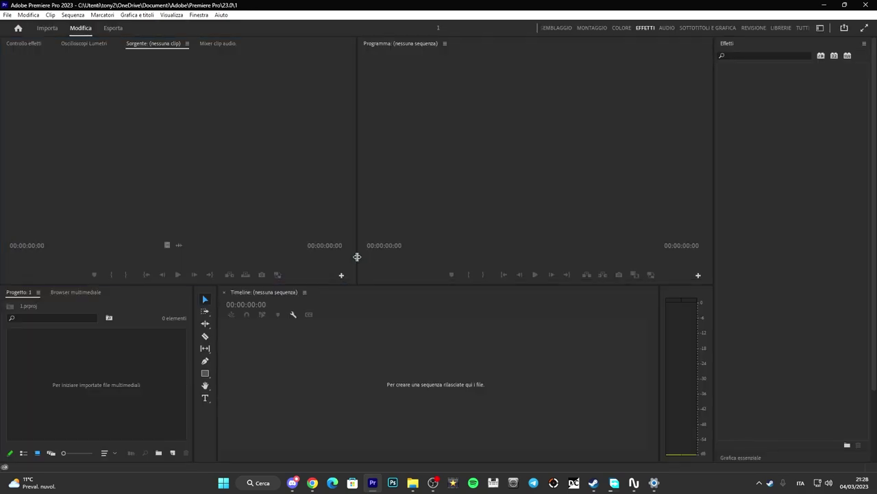
Cycle through the Montaggio, Esporta and Modifica workspaces, then switch to Pannelli essenziali.
left_click_drag(358, 189, 317, 185)
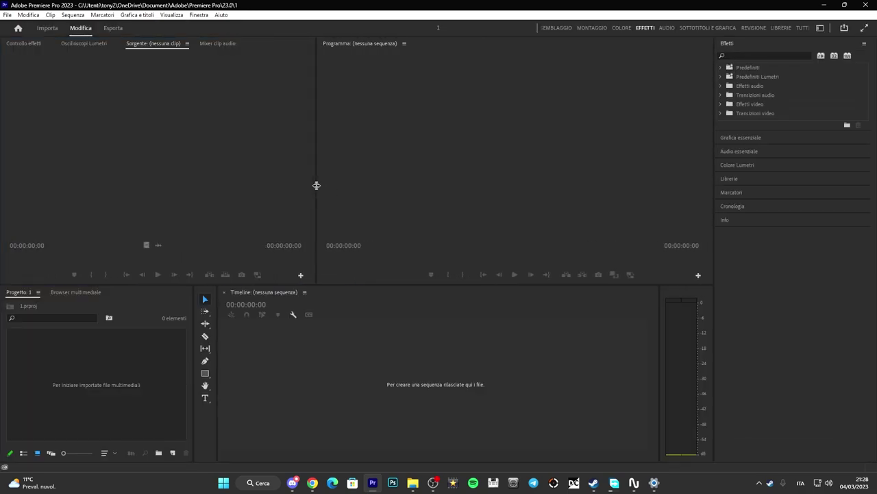
left_click(582, 28)
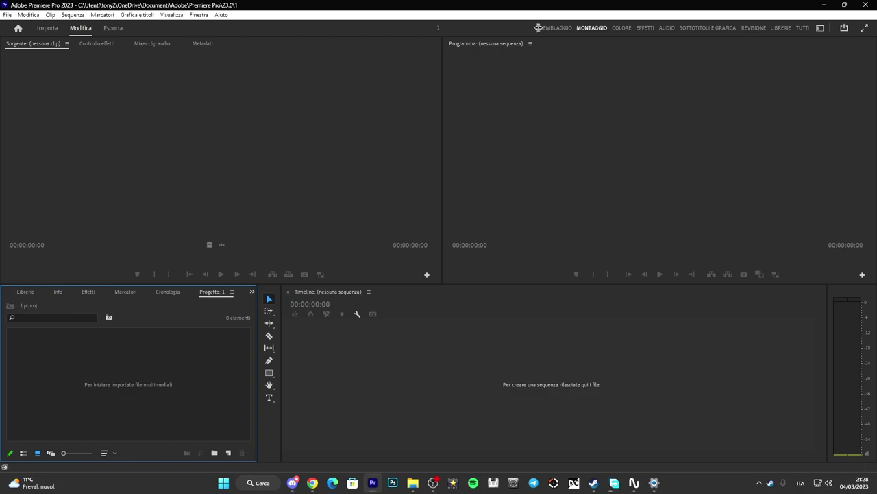
left_click_drag(538, 27, 741, 28)
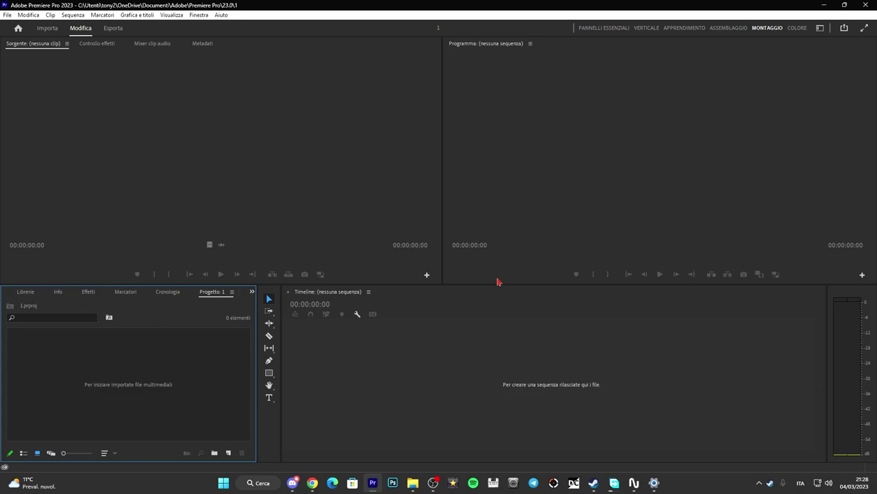
left_click(531, 196)
left_click(290, 163)
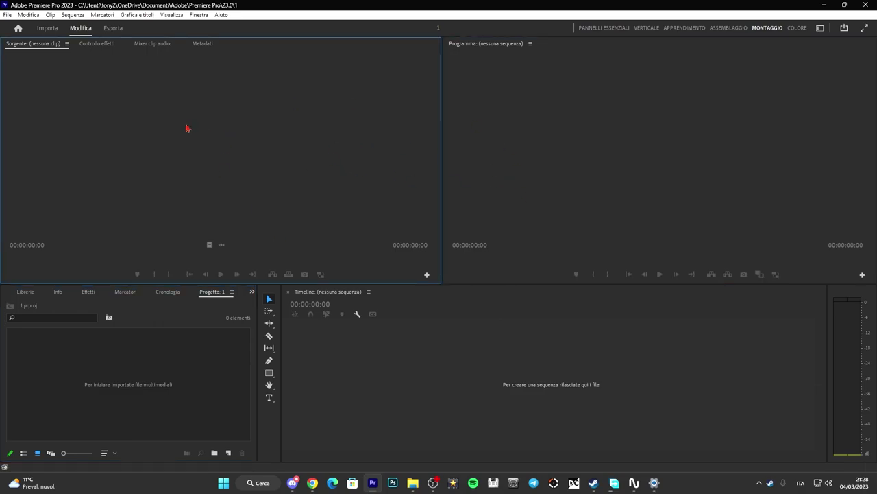
left_click(113, 28)
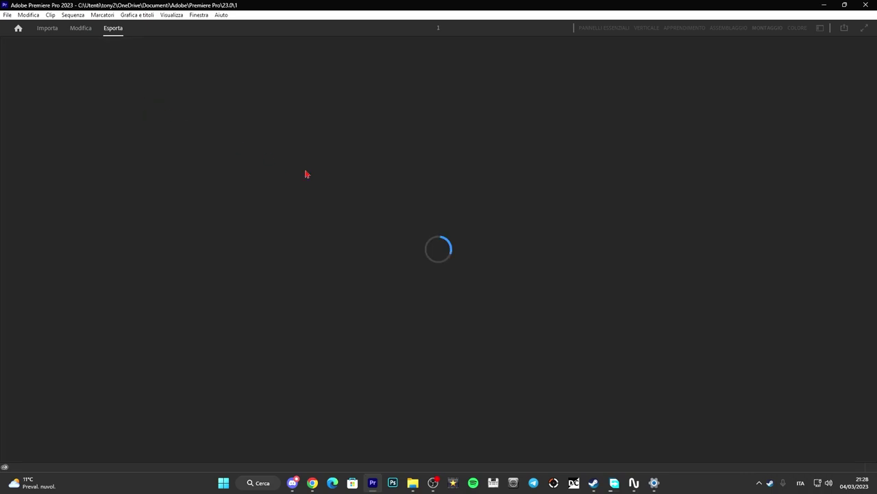
left_click(80, 28)
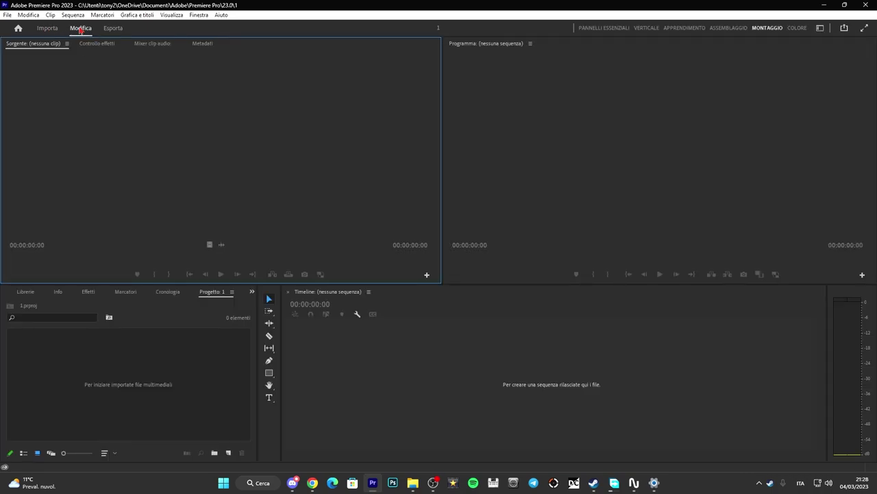
left_click(596, 48)
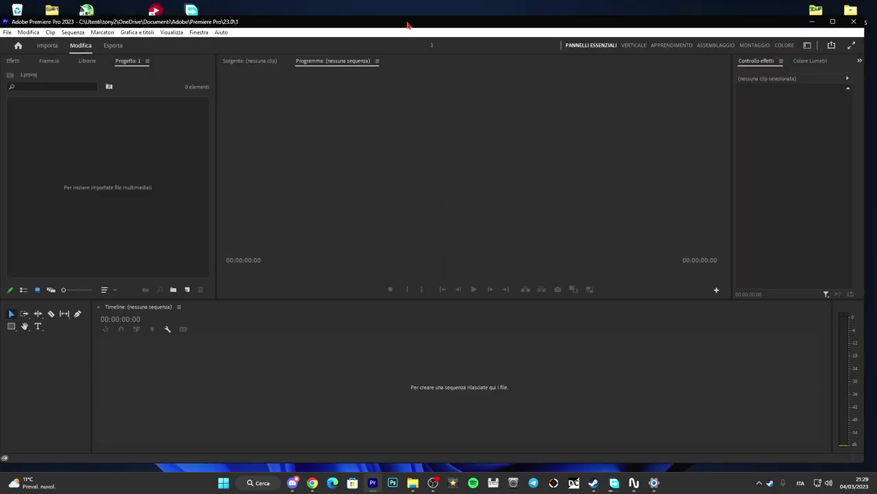
Restore and re-maximize the Premiere window, then minimize it to show the desktop.
left_click_drag(418, 26, 423, 29)
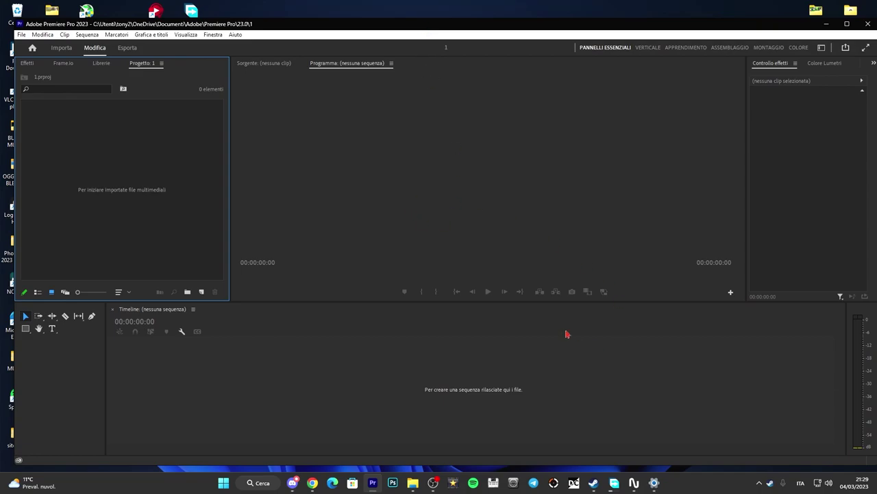
left_click(847, 23)
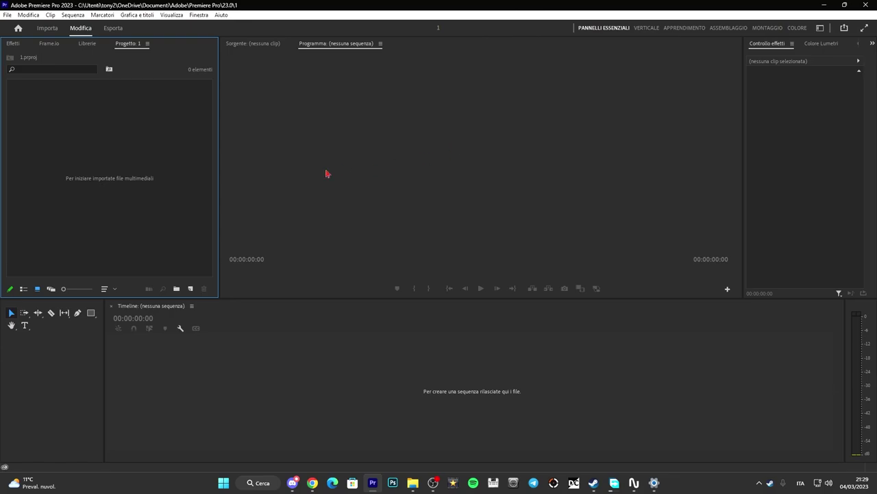
left_click(824, 5)
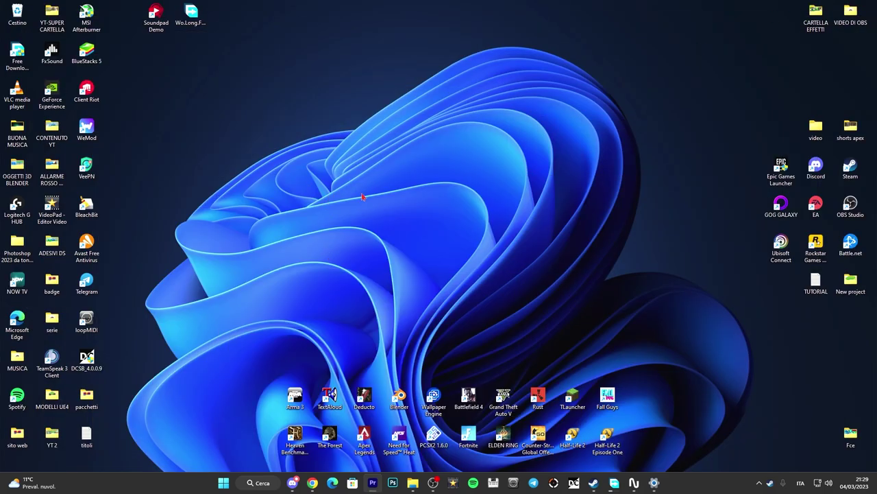
Restore Chrome from the taskbar to show the YouTube channel's Videos page.
left_click(313, 483)
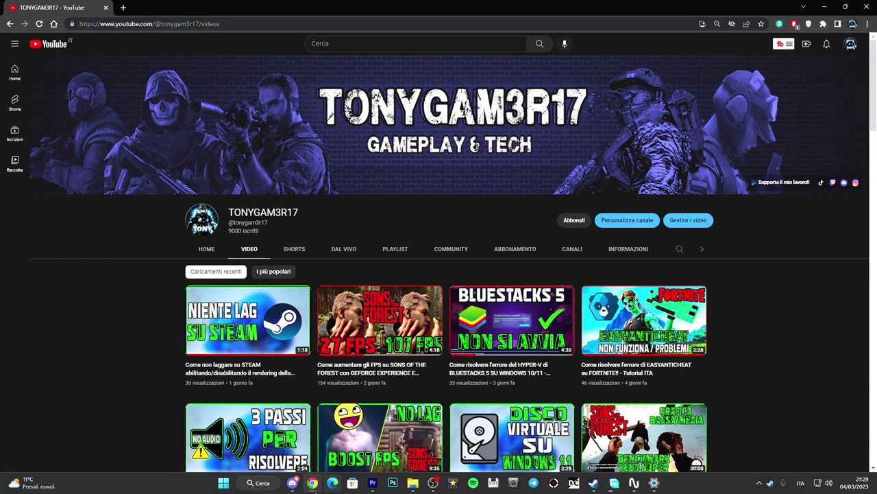